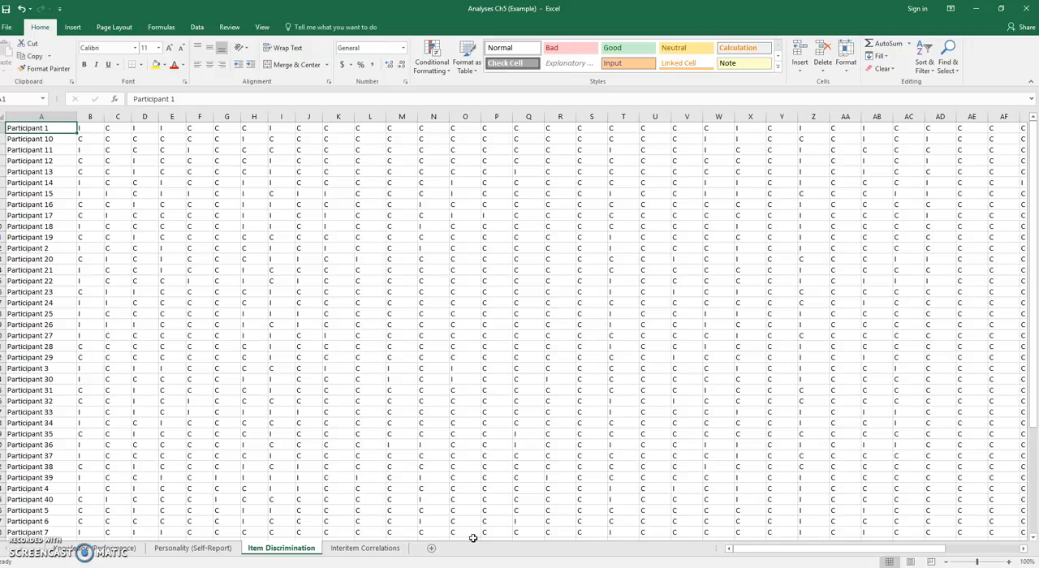
- Examine Participant 1's coded answers and the COUNTIF formula in AQ1 with the range it counts
click(81, 125)
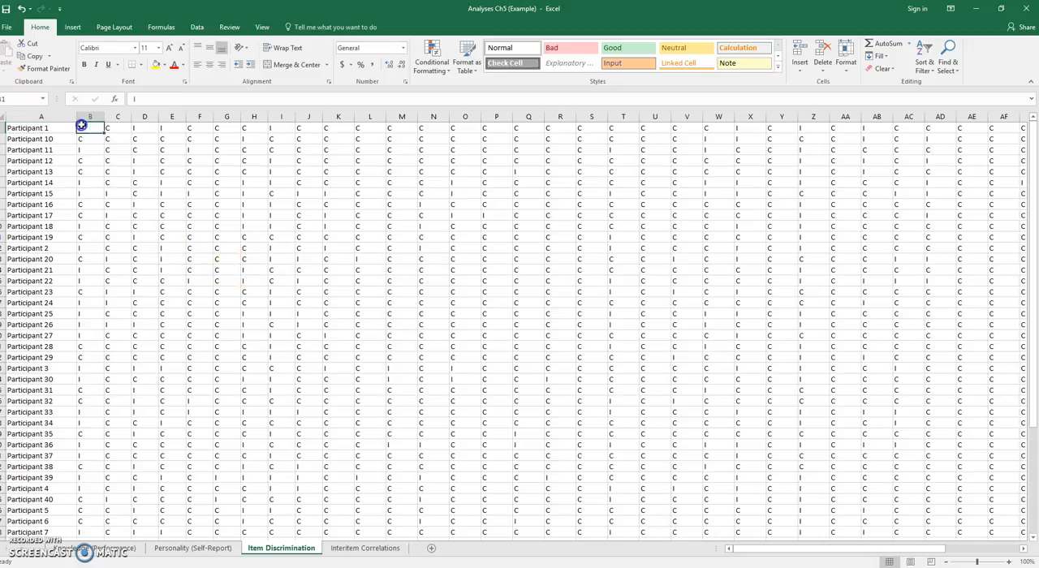
click(117, 127)
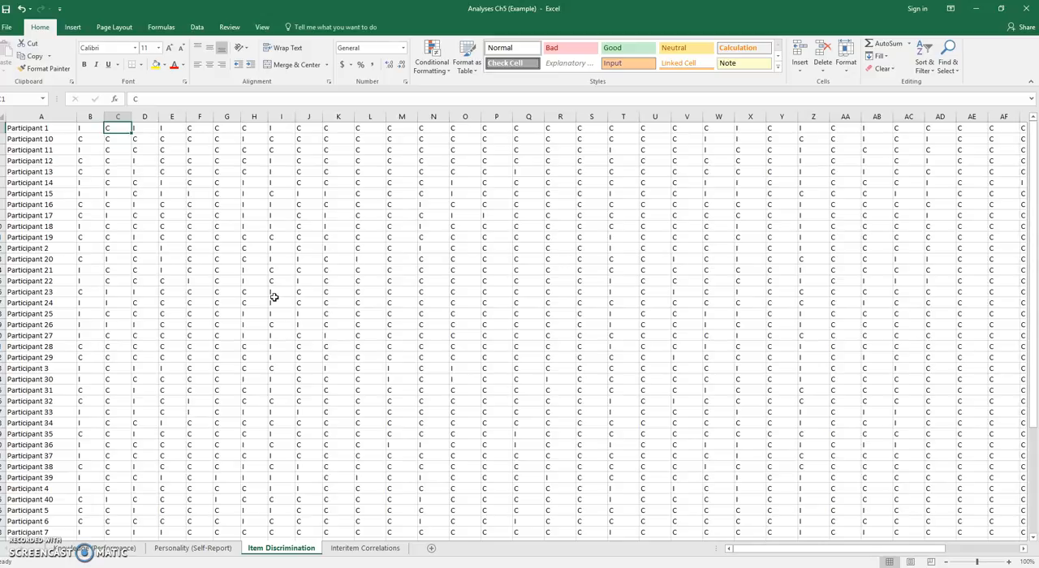
drag(756, 550, 893, 548)
click(1020, 548)
click(984, 129)
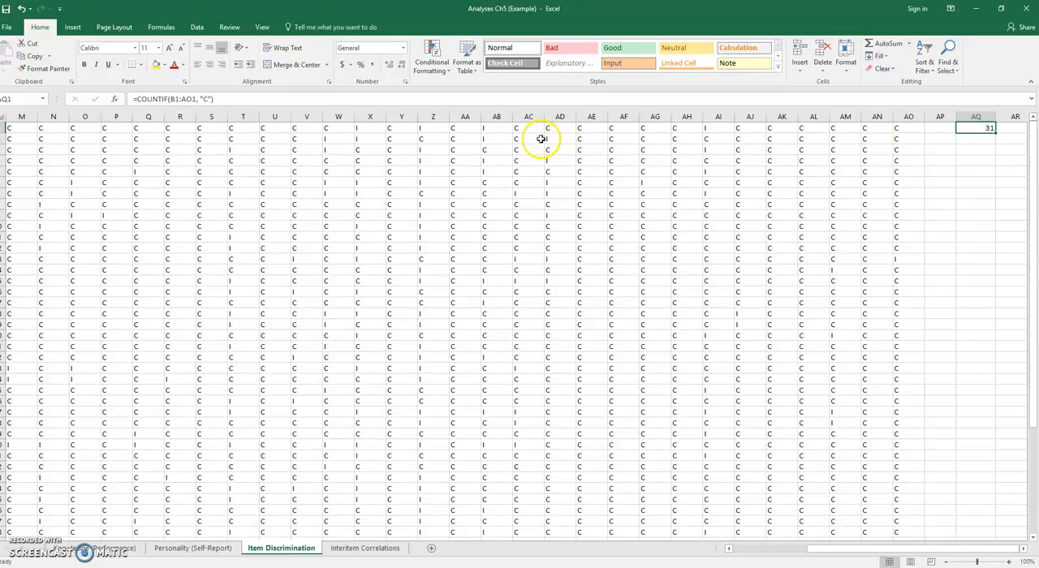
click(336, 99)
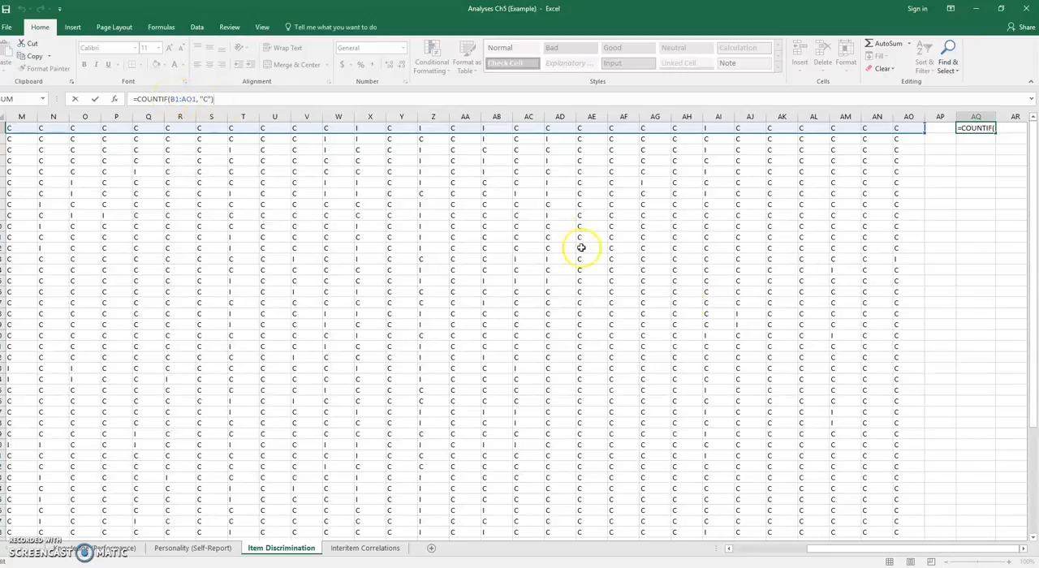
drag(837, 552, 882, 538)
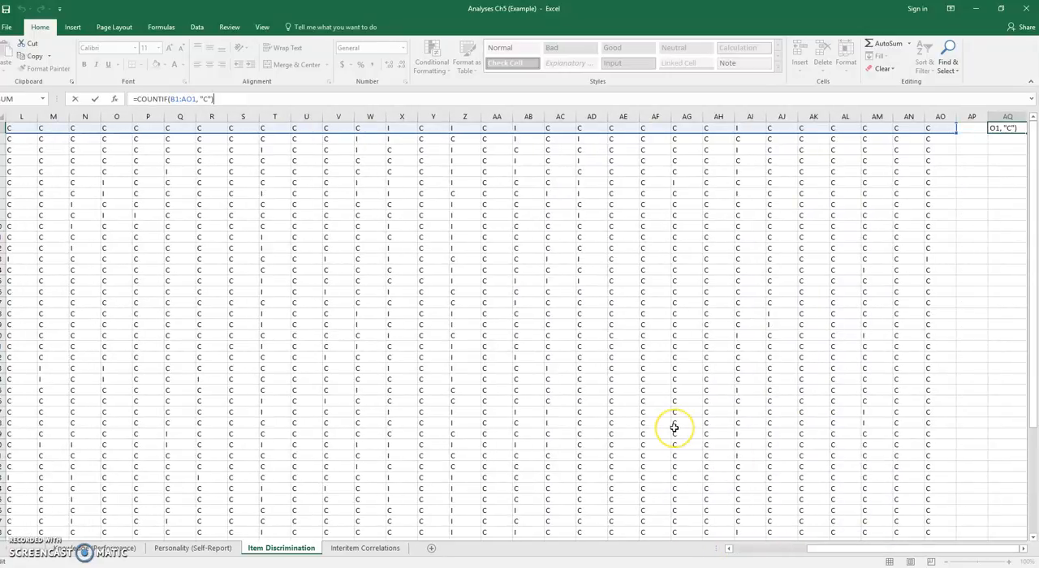
key(Return)
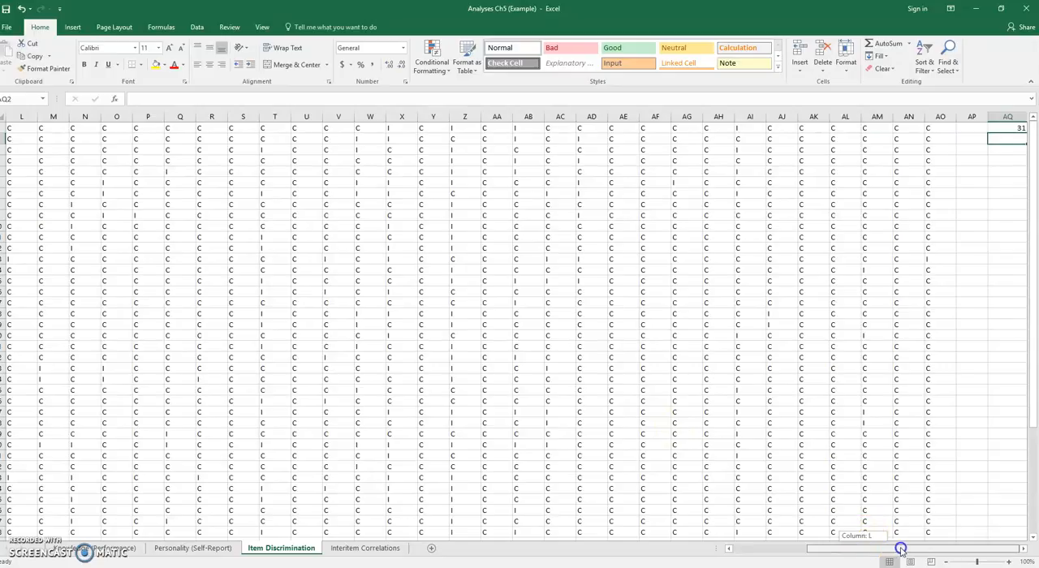
- Fill the score formula in AQ1 down to AQ40 so every participant's correct answers are counted
click(1025, 548)
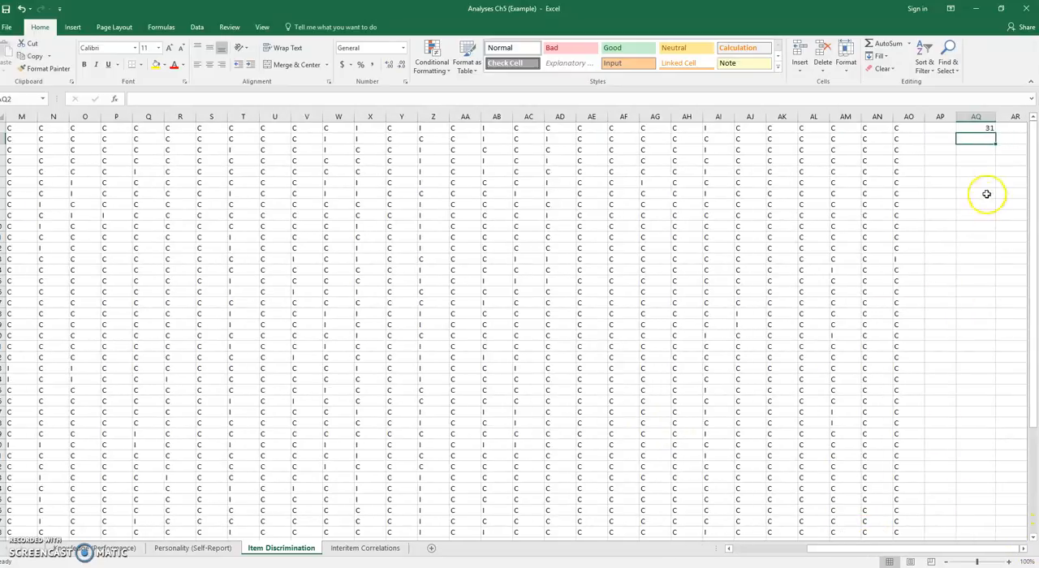
click(984, 129)
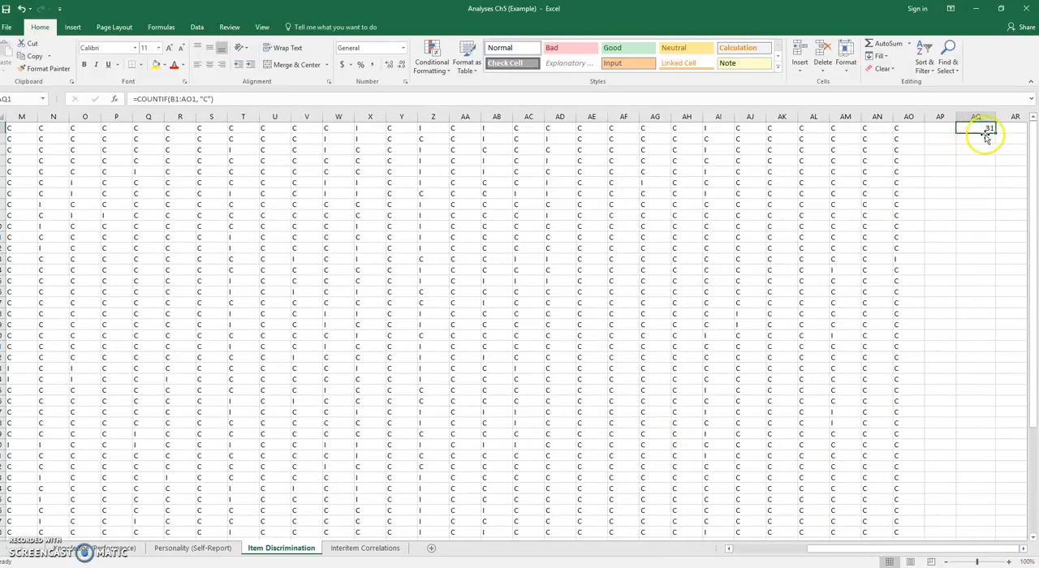
drag(993, 130, 968, 467)
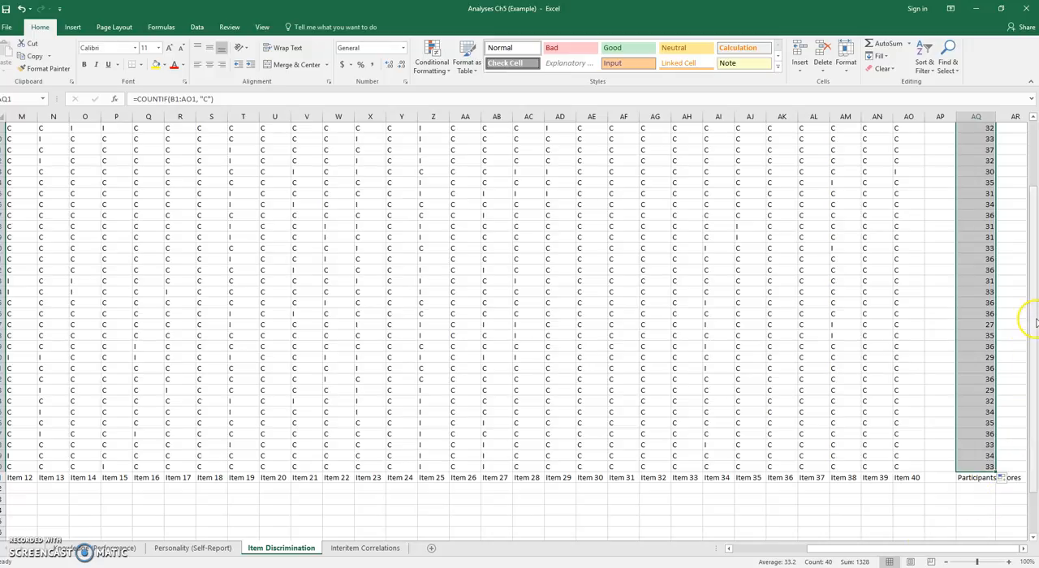
- Sort all participant rows, A1 to AQ40, by the scores in column AQ from smallest to largest
click(975, 116)
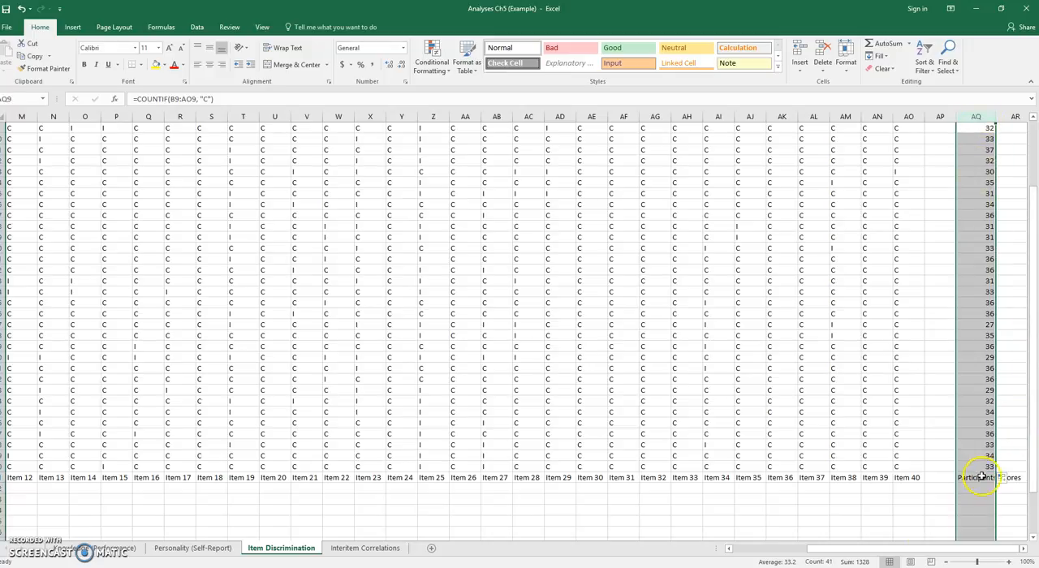
drag(978, 465, 8, 123)
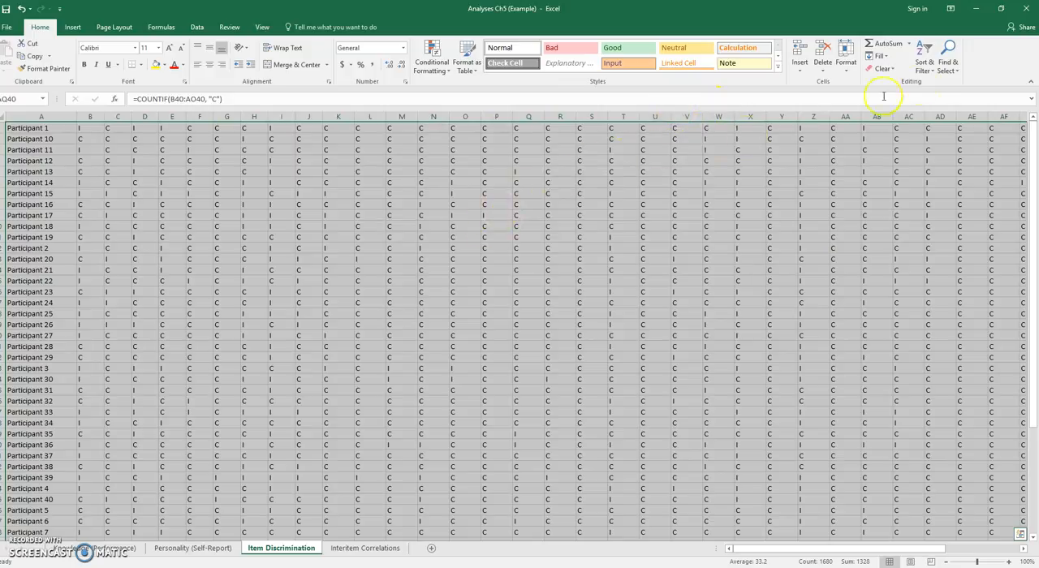
click(932, 70)
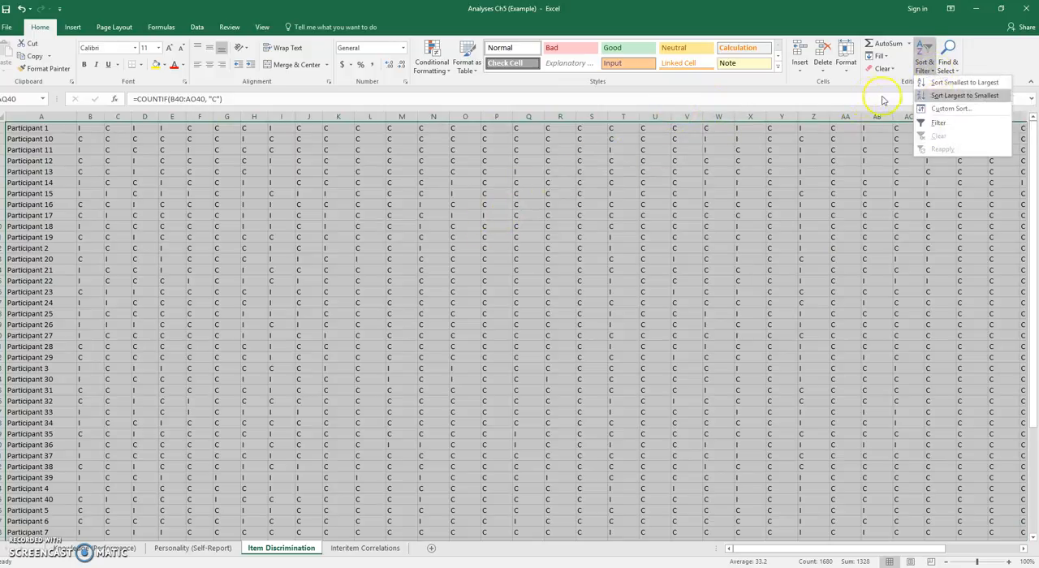
click(925, 107)
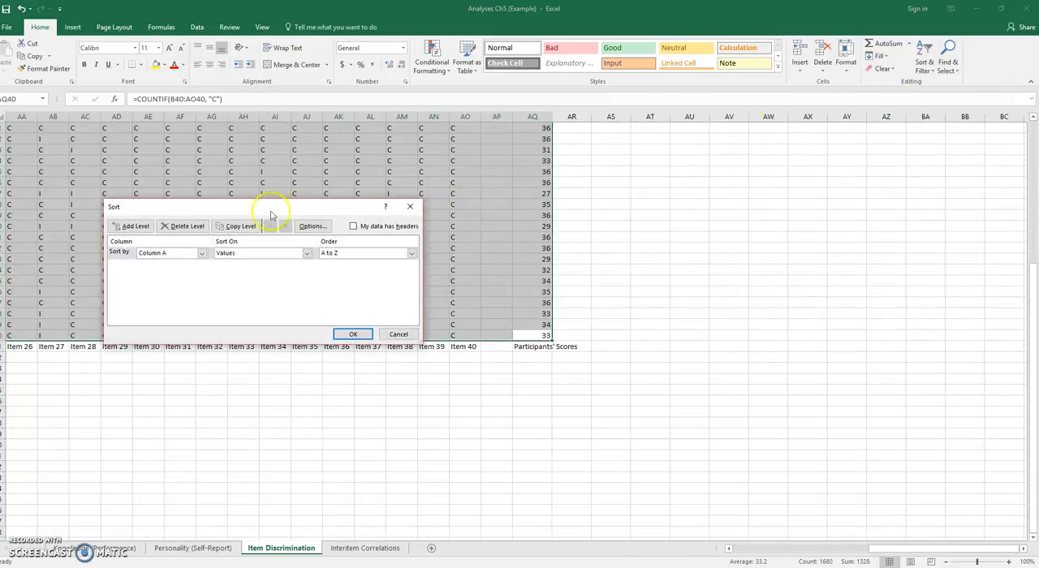
click(201, 253)
scroll(197, 276, down, 7)
scroll(199, 280, down, 4)
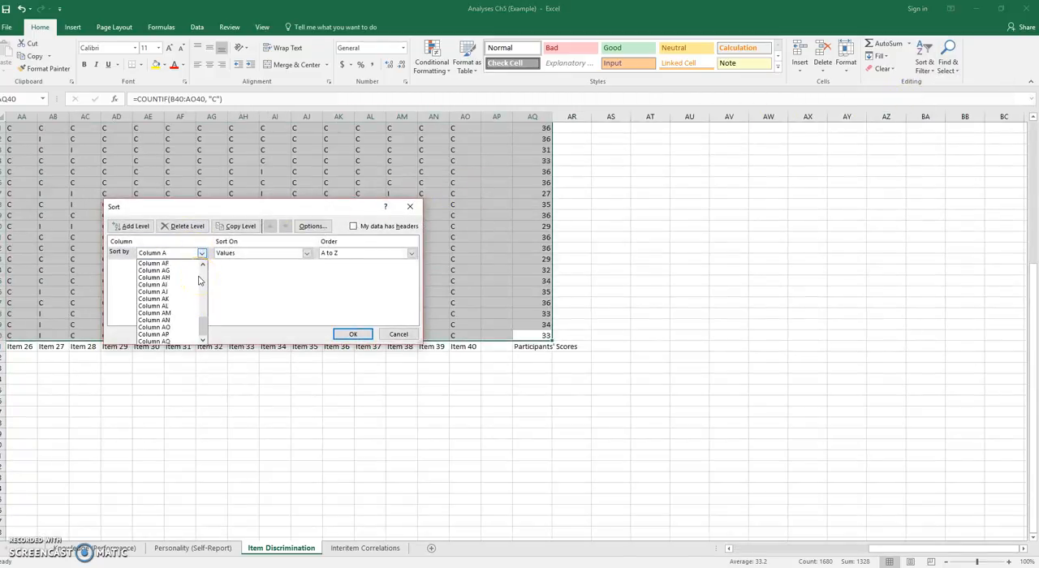
click(175, 338)
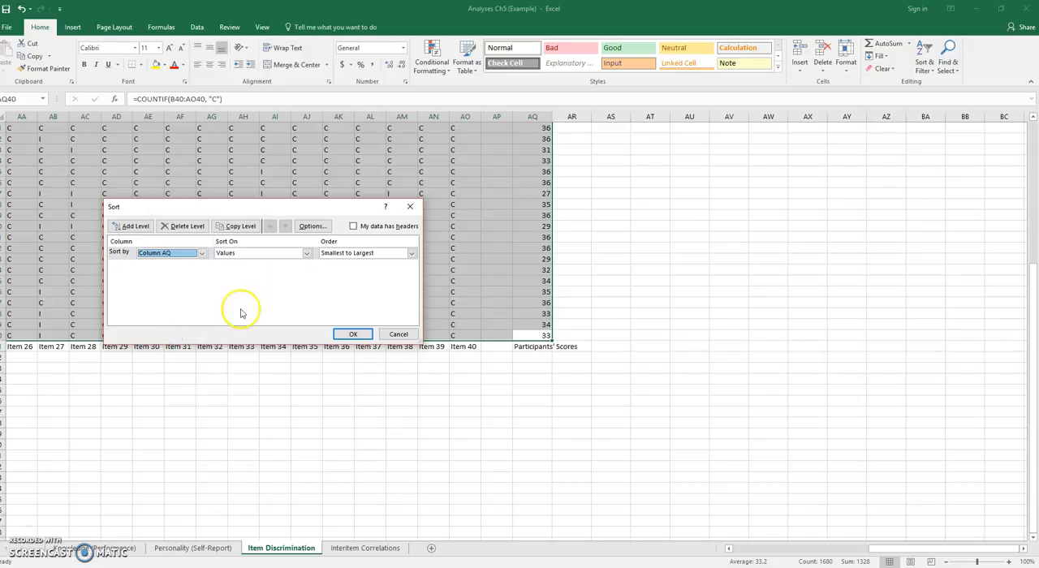
click(353, 333)
- Review the sorted participant rows from the lowest scorers down to the item statistics below the data
scroll(492, 325, up, 7)
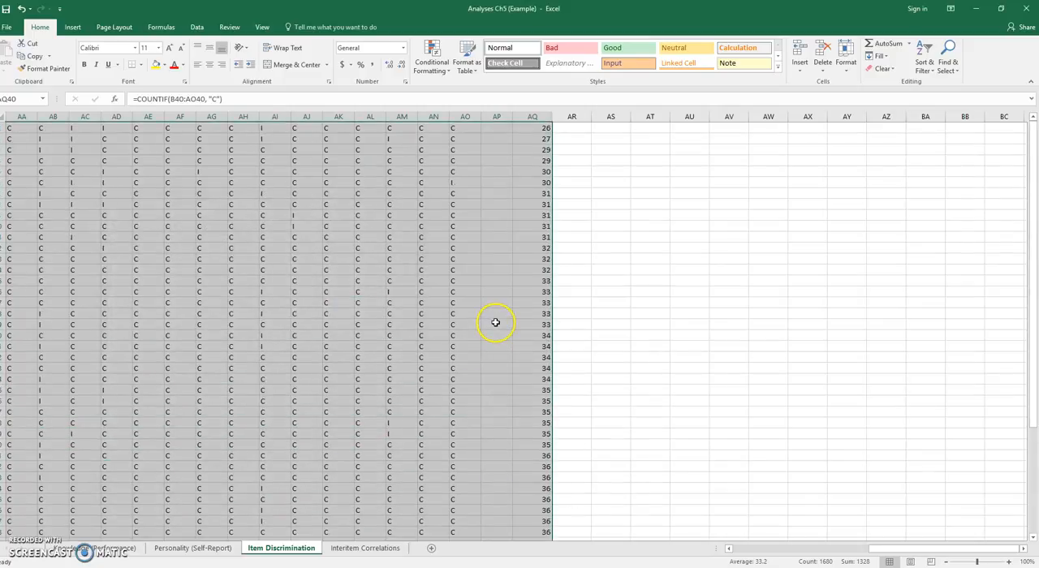
drag(911, 549, 754, 547)
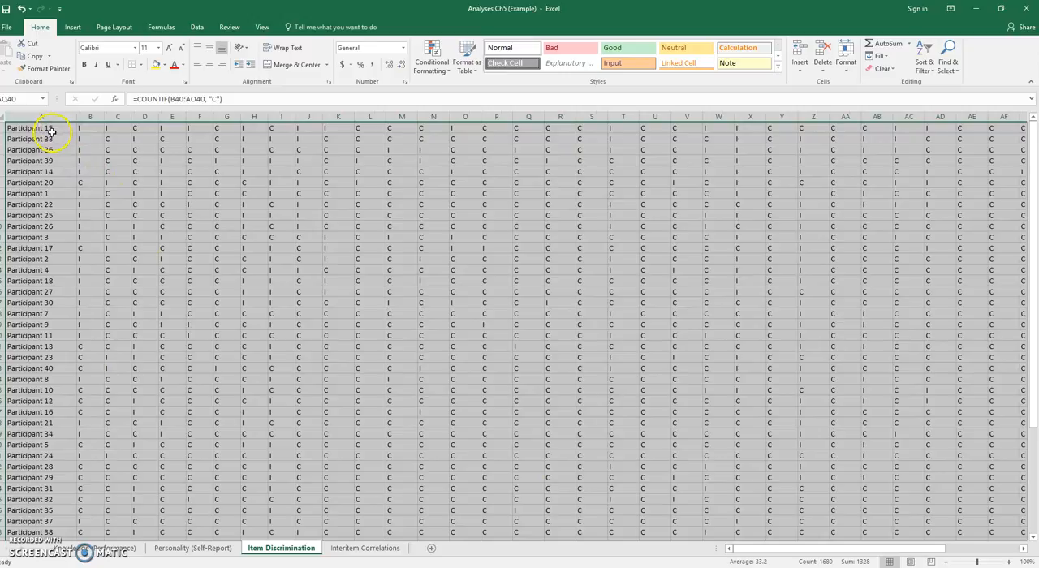
drag(788, 549, 687, 521)
scroll(316, 439, down, 1)
drag(775, 549, 702, 537)
scroll(187, 448, down, 3)
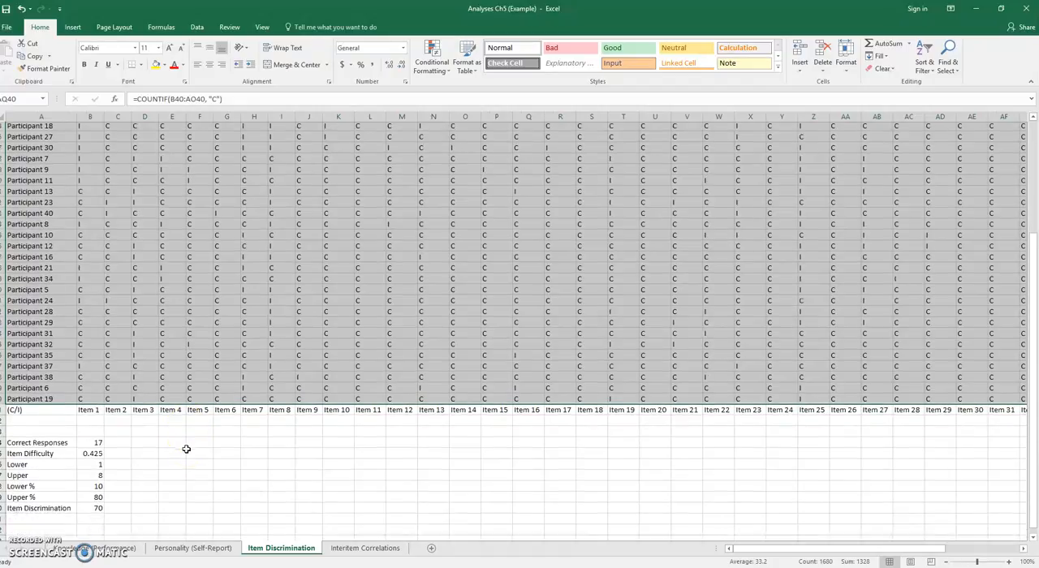
- Inspect Item 1's Correct Responses formula with its counted range, and its Item Difficulty formula
click(99, 423)
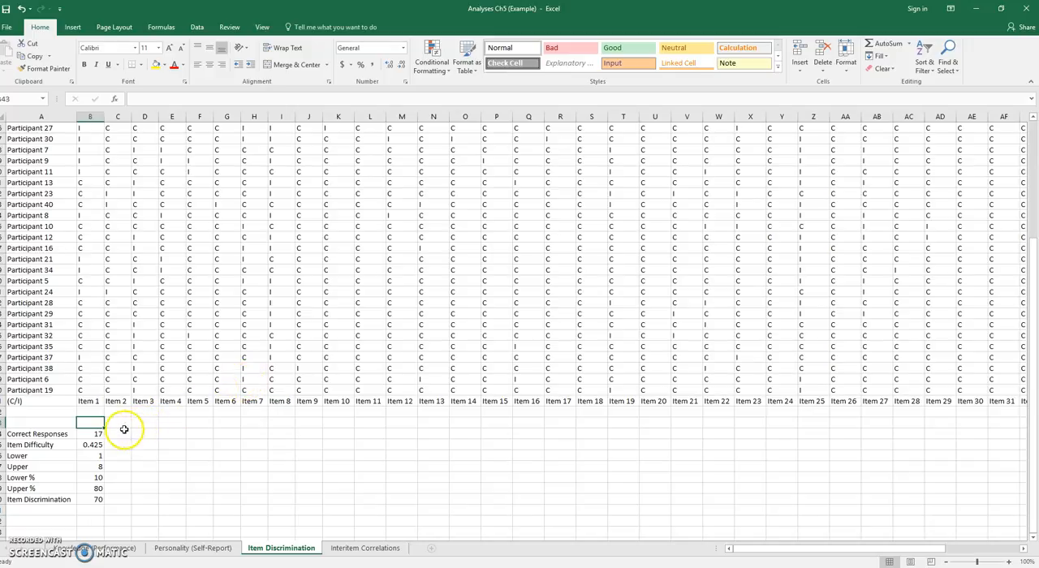
click(95, 432)
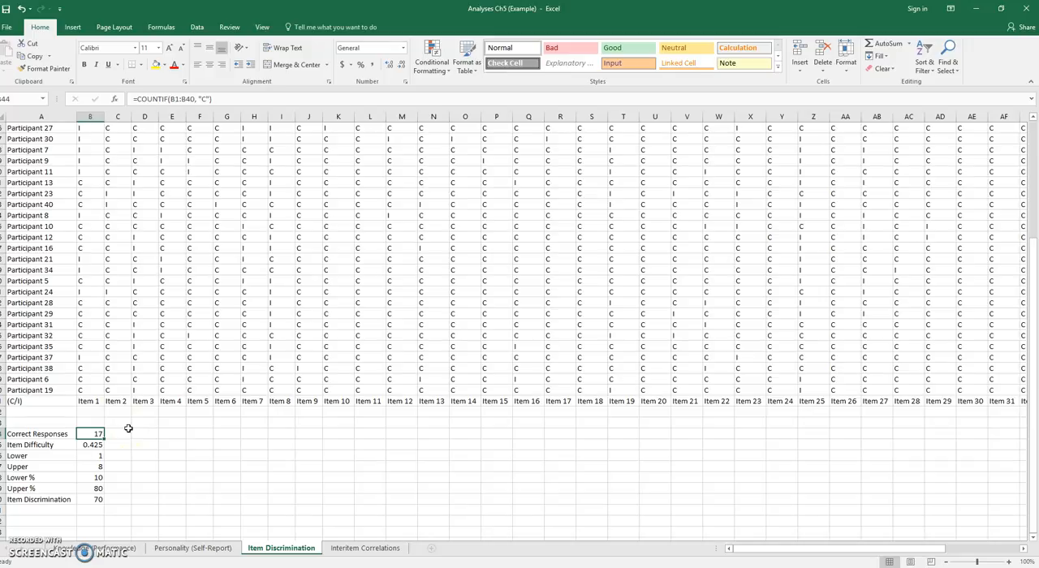
click(228, 98)
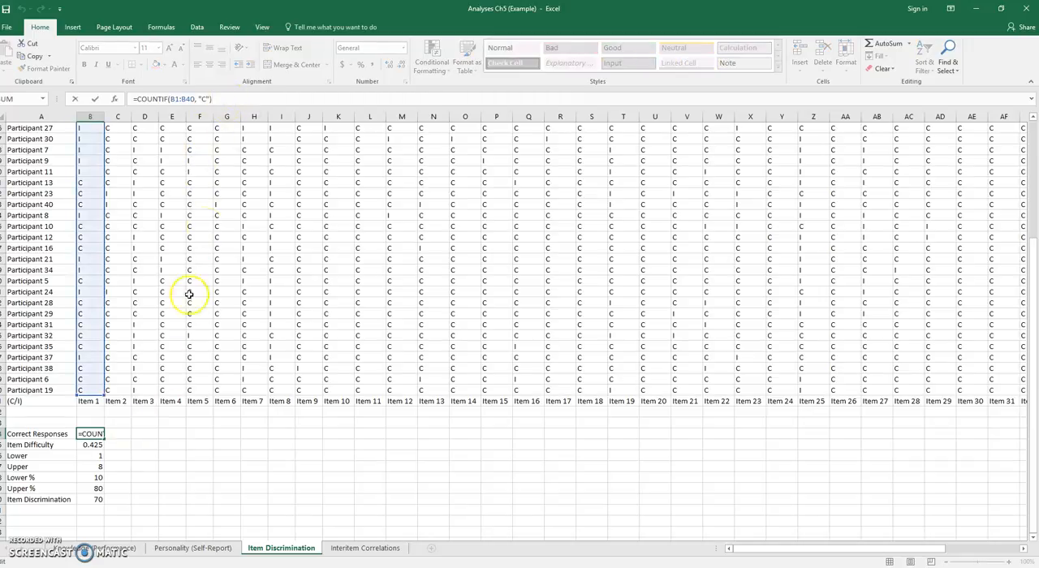
scroll(176, 327, up, 5)
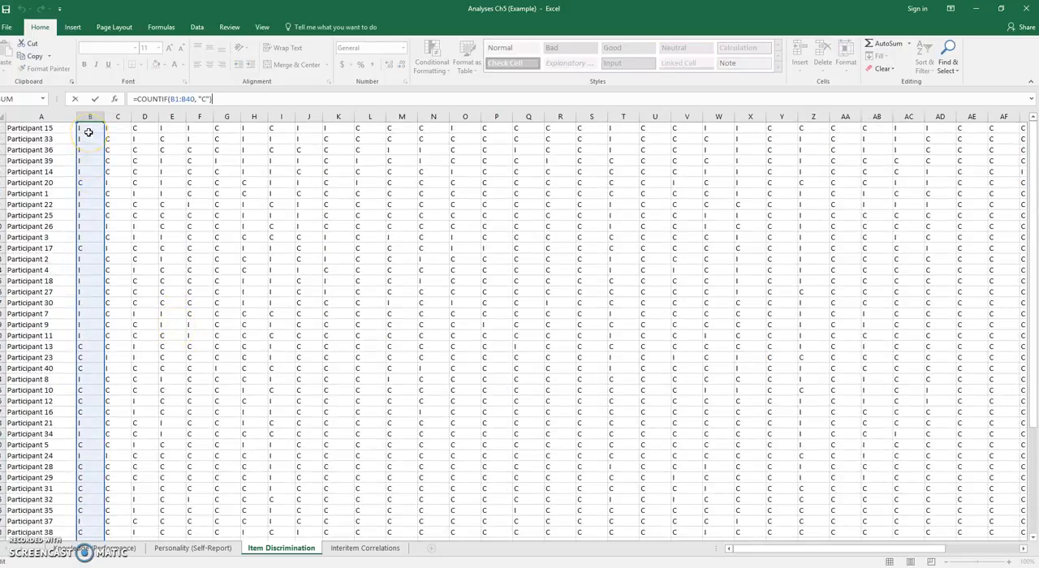
scroll(89, 132, down, 4)
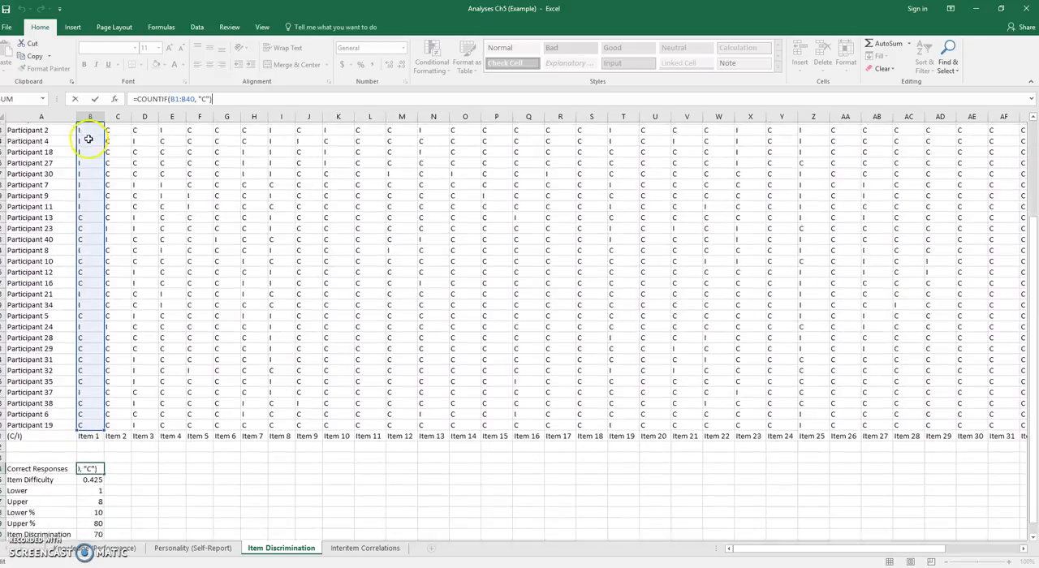
click(97, 478)
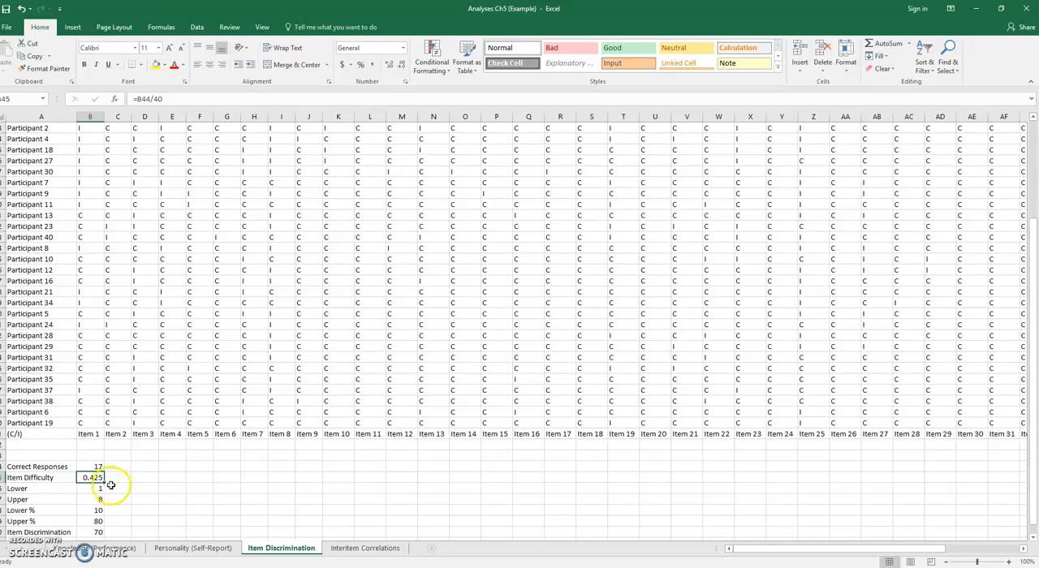
- Inspect Item 1's Lower group formula with its counted range, and its Upper group formula
click(101, 489)
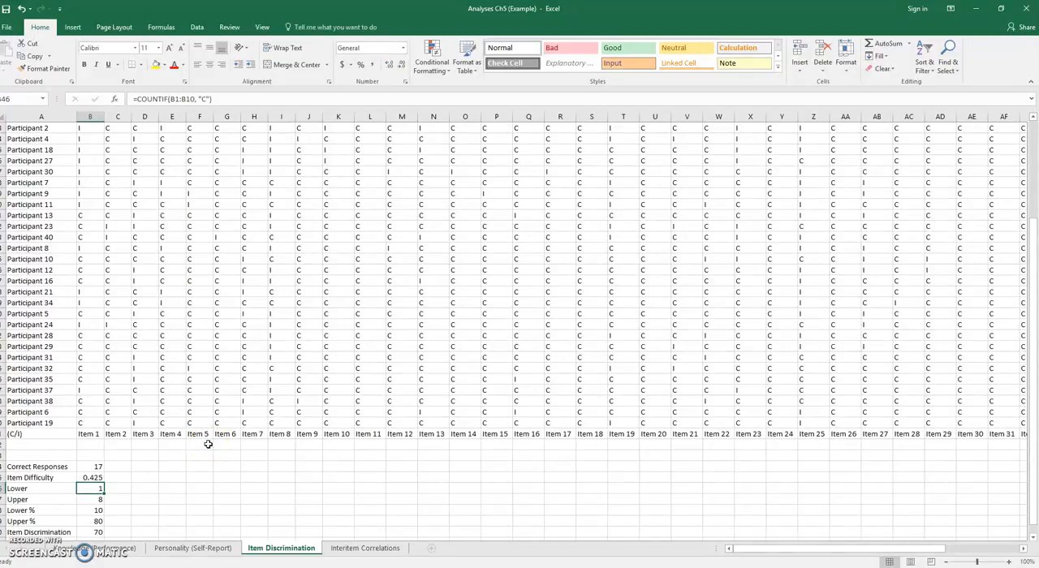
click(214, 100)
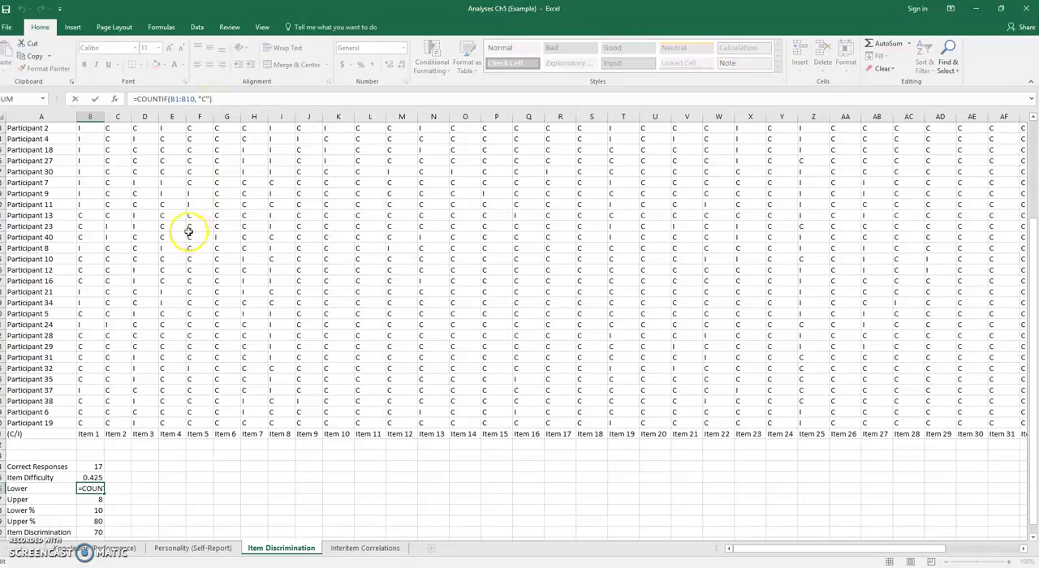
scroll(188, 233, up, 4)
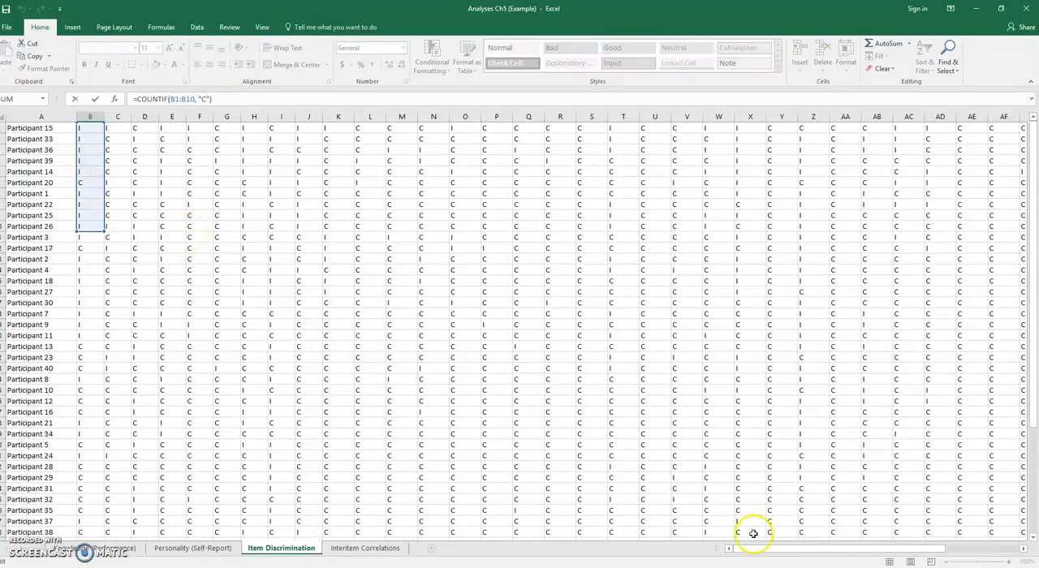
drag(758, 550, 536, 510)
scroll(211, 455, down, 4)
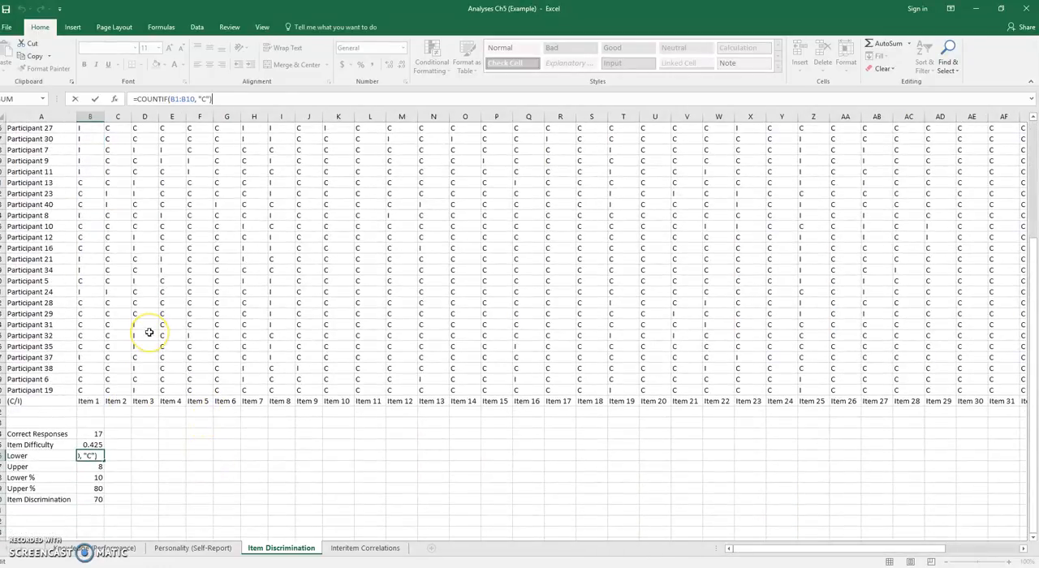
key(Return)
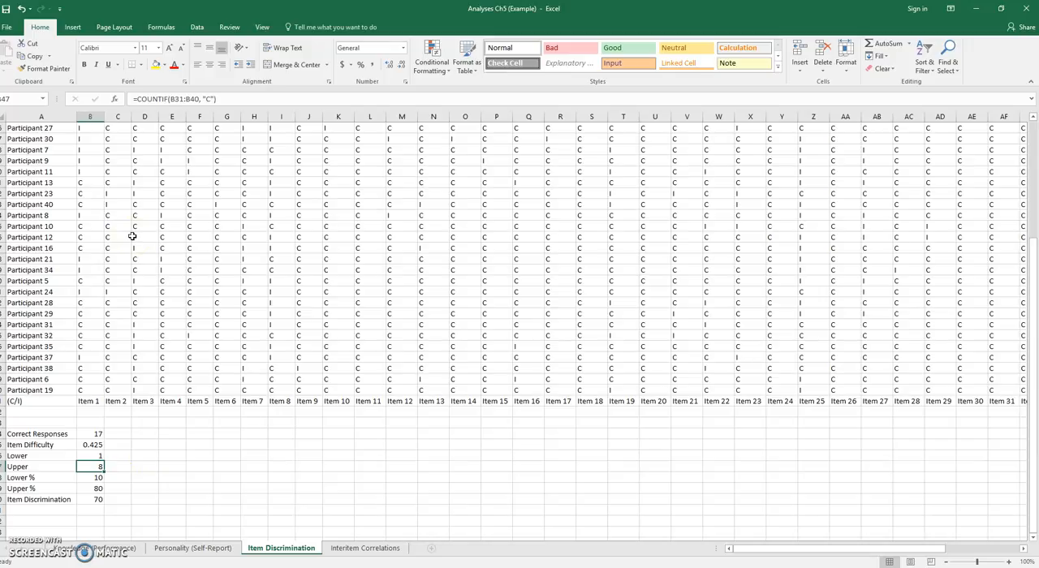
- Inspect the Lower %, Upper % and Item Discrimination formulas for Item 1
click(96, 477)
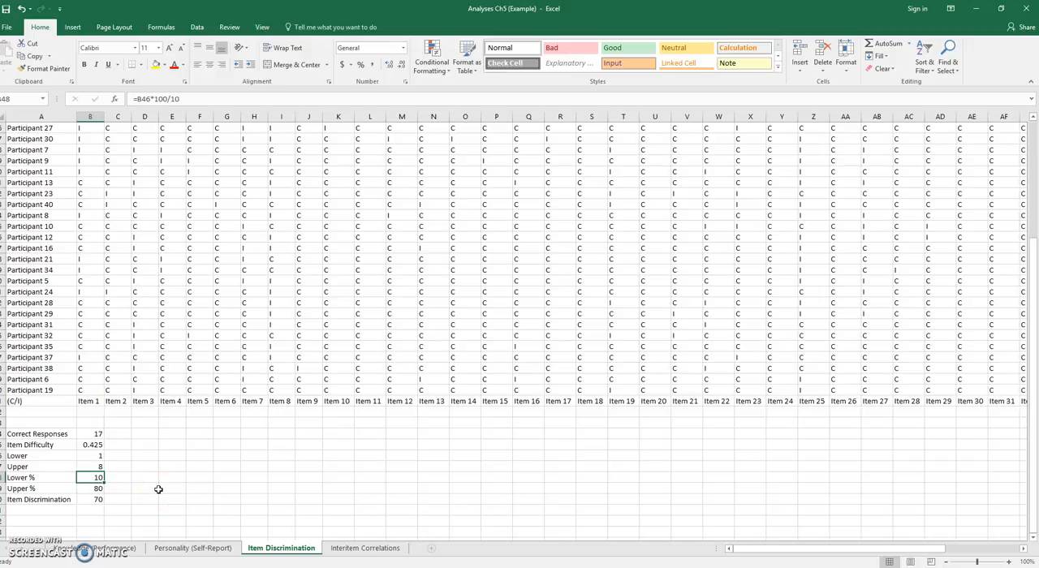
key(Down)
key(Down)
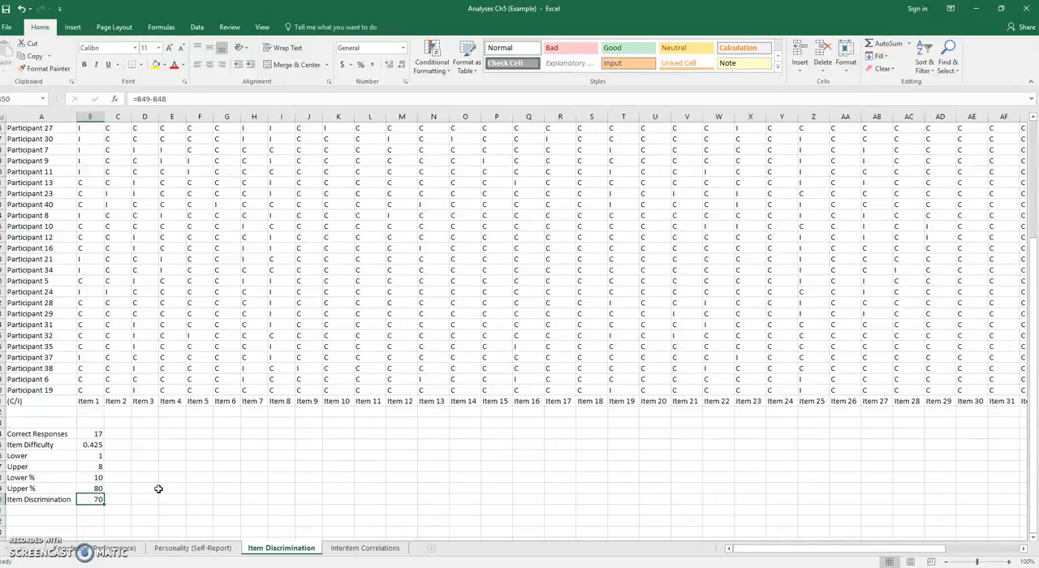
- Fill Item 1's statistics formulas, B44 to B50, across to column AO for all items through Item 40
drag(92, 433, 109, 500)
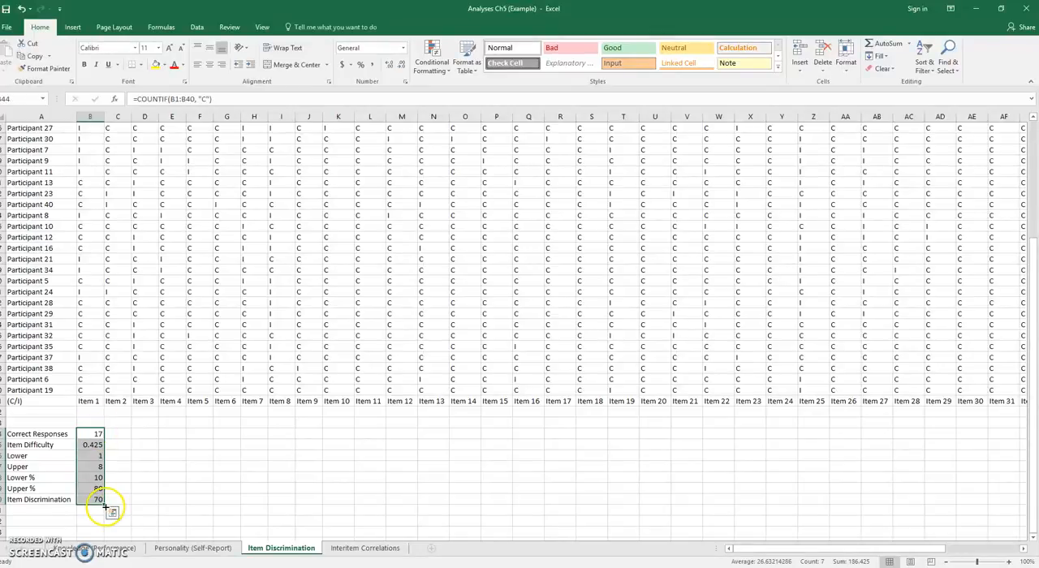
drag(104, 505, 989, 521)
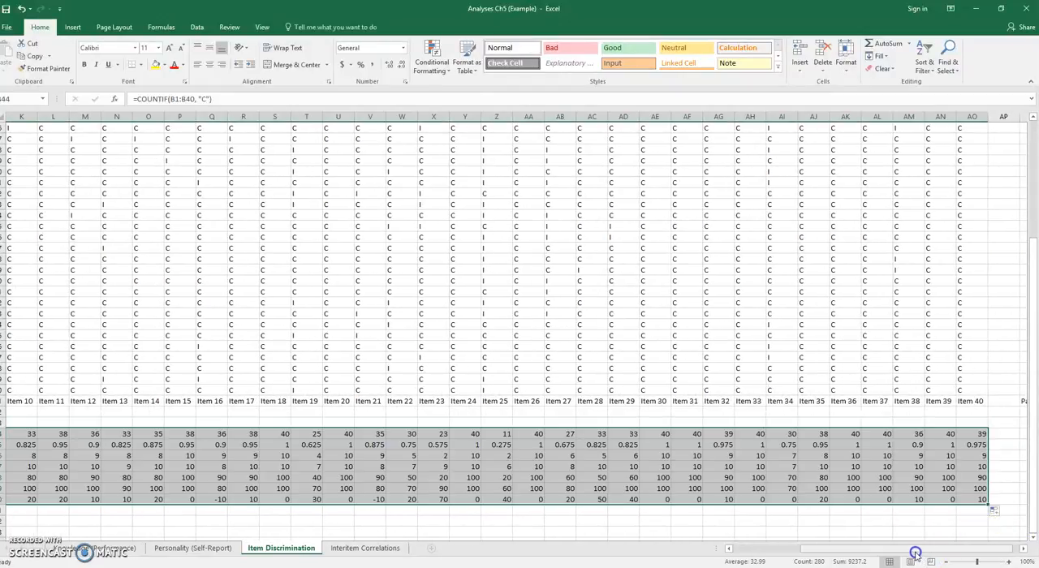
drag(893, 550, 802, 554)
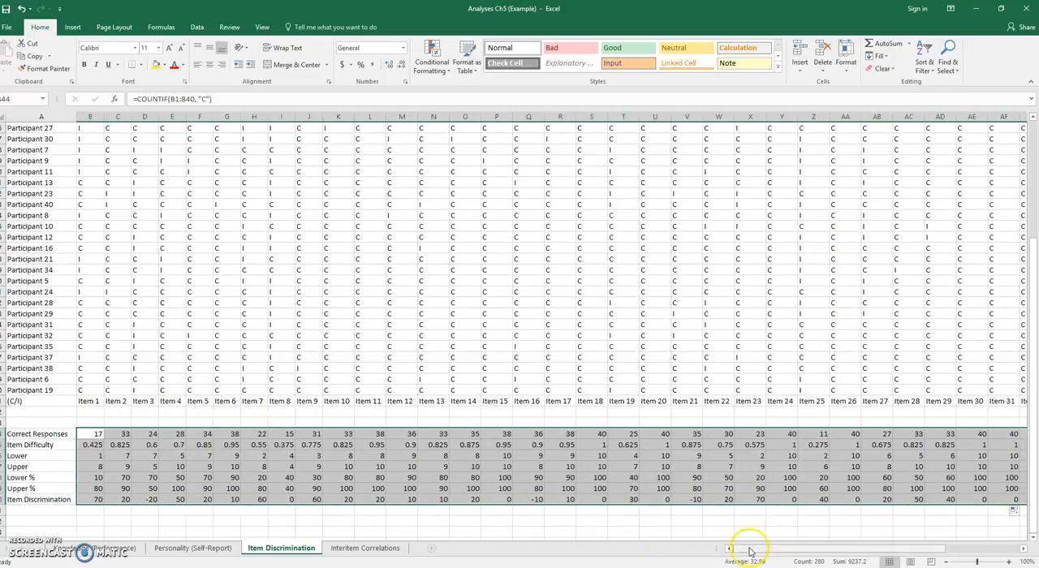